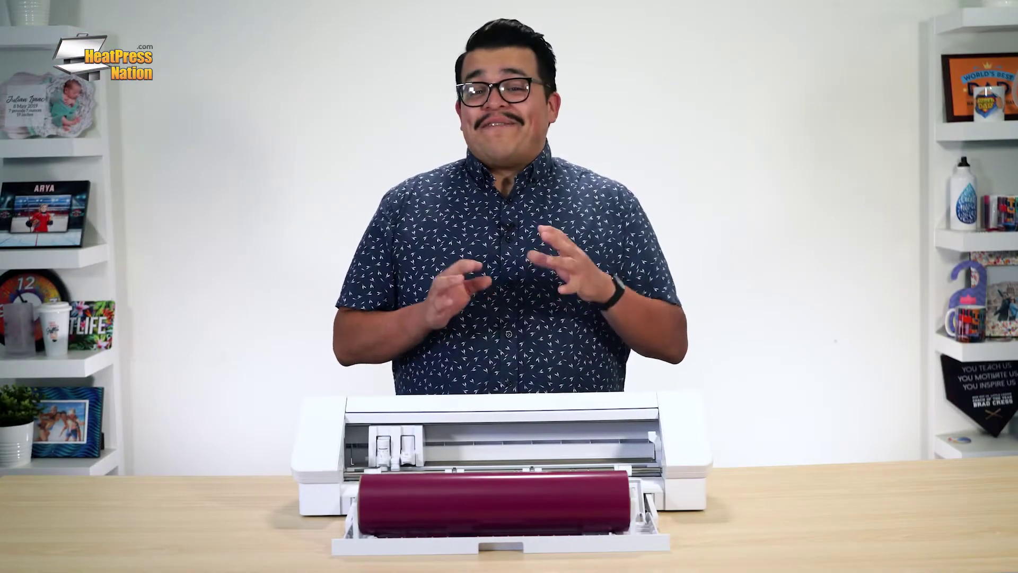
Open Photoshop's Image Size dialog for the black-and-white Shabu Sukiyaki logo
mouse_move(236, 67)
left_mouse_down()
mouse_move(506, 322)
mouse_move(632, 469)
mouse_move(770, 567)
mouse_move(788, 528)
mouse_move(779, 501)
left_mouse_up()
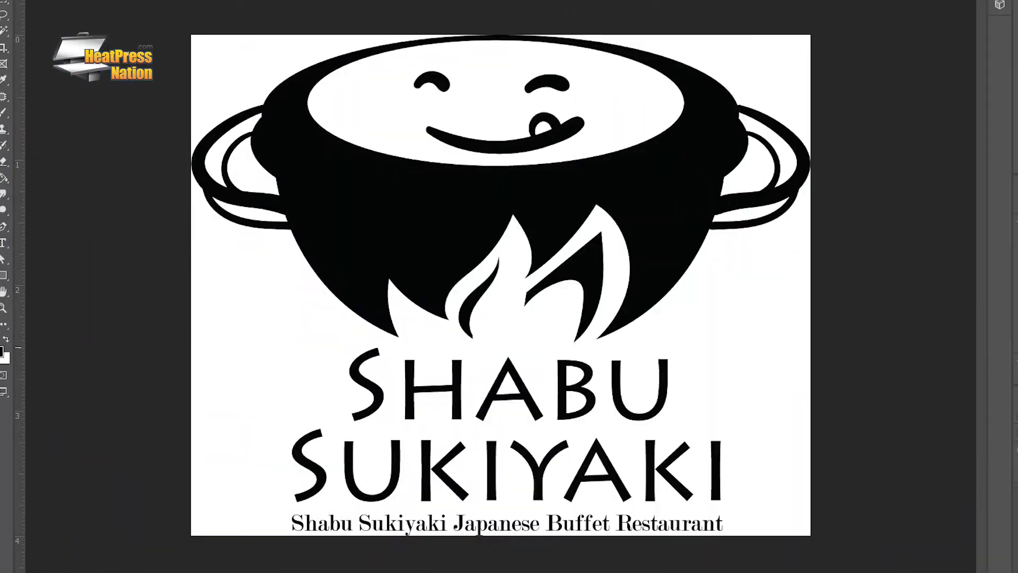
key("alt+i")
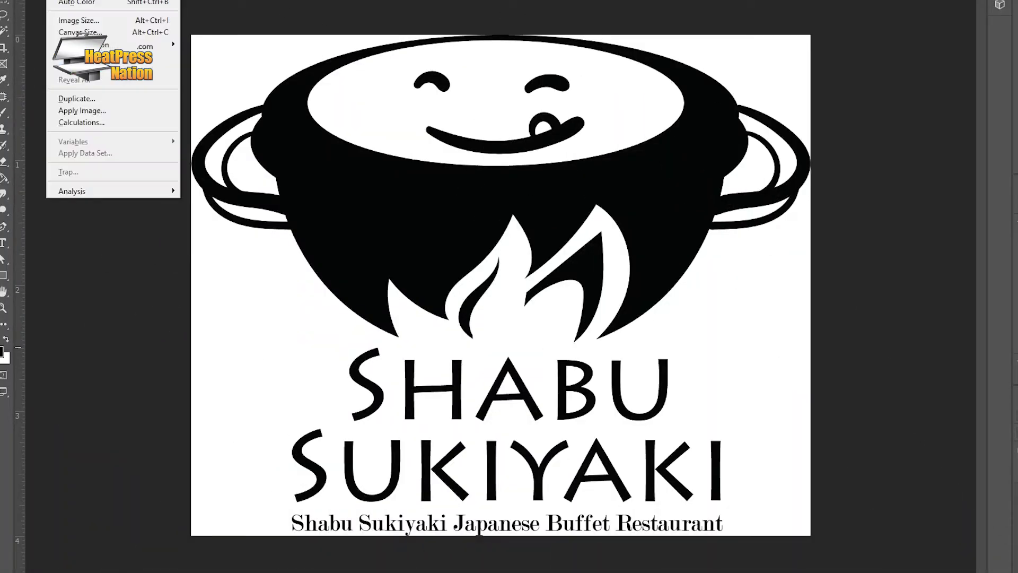
left_click(94, 25)
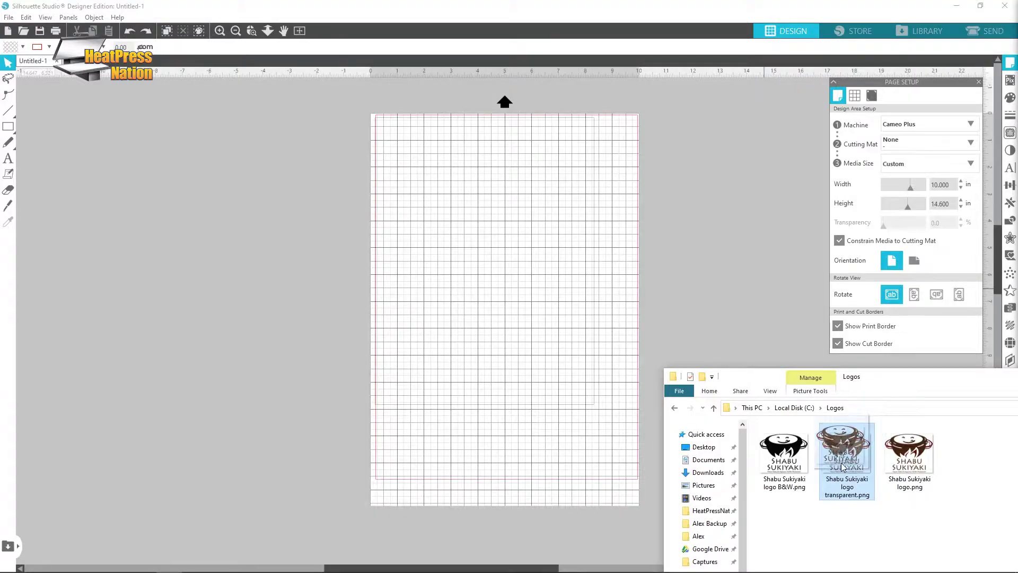
Drop the Shabu Sukiyaki logo PNG onto the design page and zoom in on its lettering
left_click_drag(847, 453, 634, 388)
left_click_drag(509, 295, 467, 233)
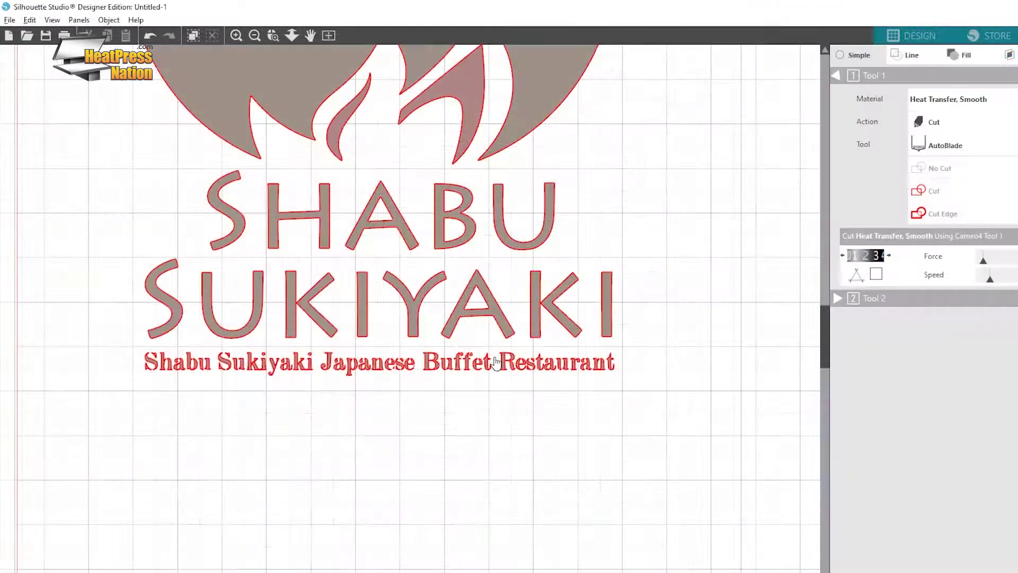
scroll(422, 313, "up", 5)
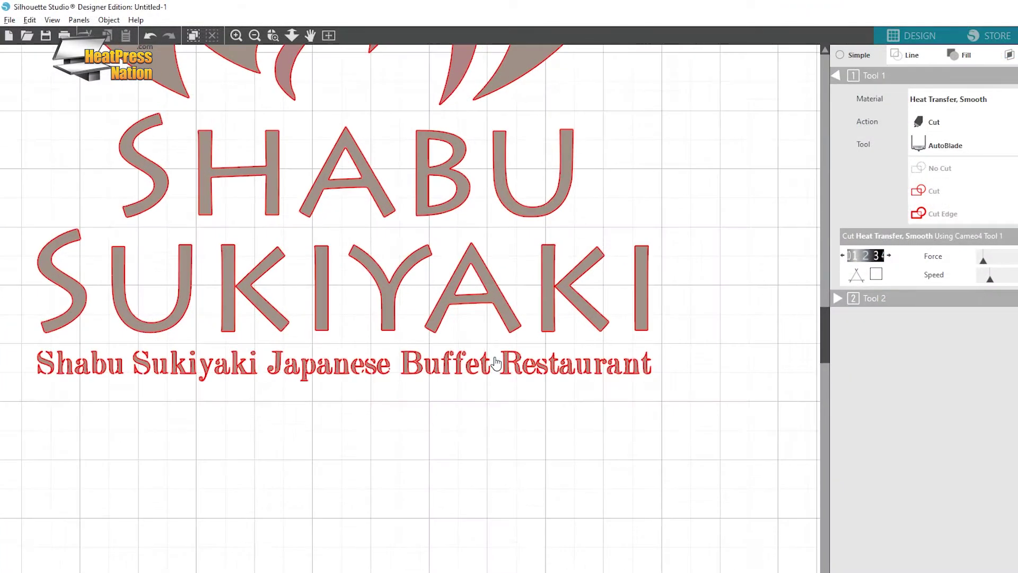
scroll(491, 364, "up", 4)
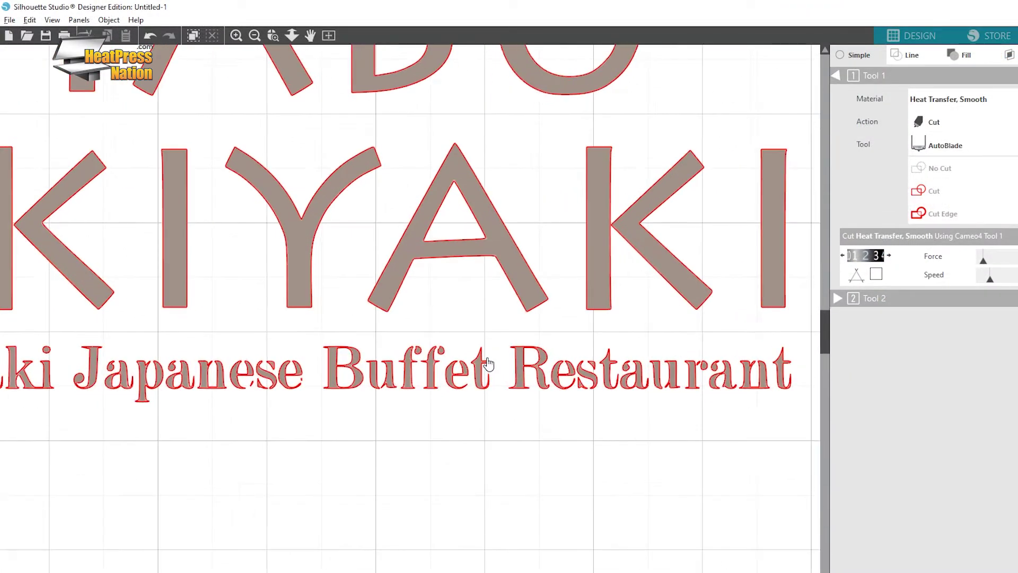
scroll(485, 364, "up", 1)
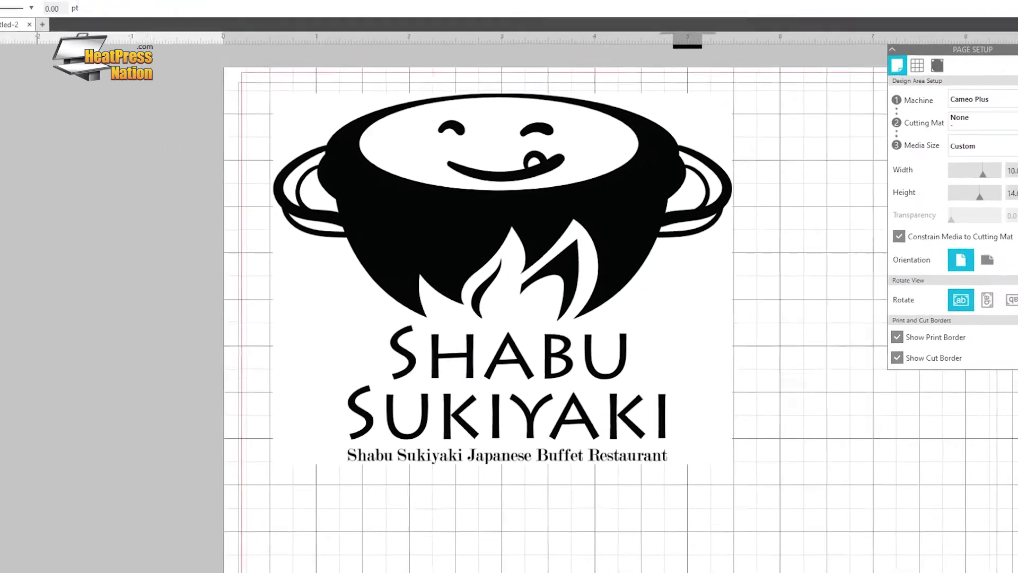
Close Page Setup and draw a trace-area rectangle around the entire logo from the Trace panel
left_click(987, 78)
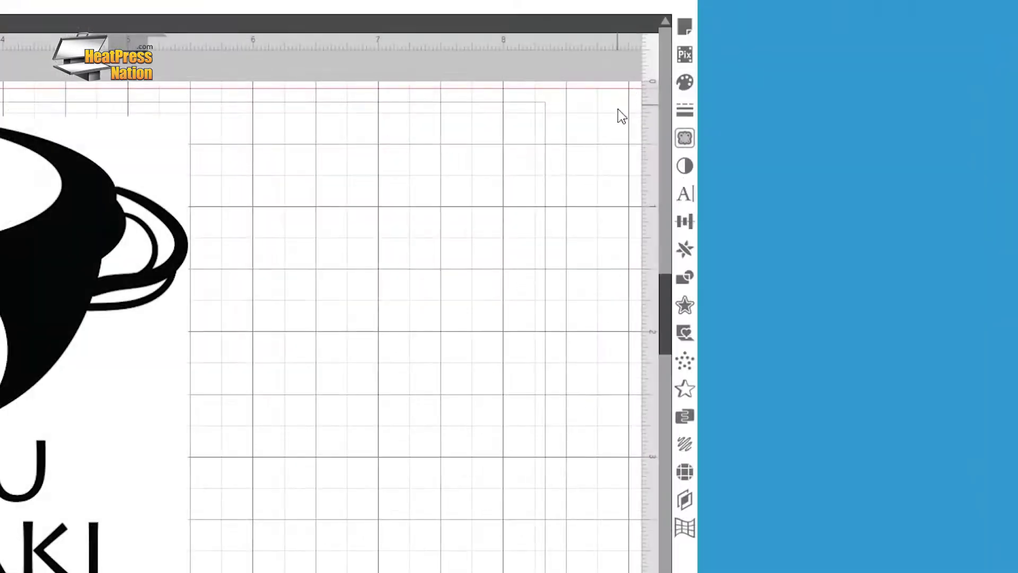
left_click(693, 144)
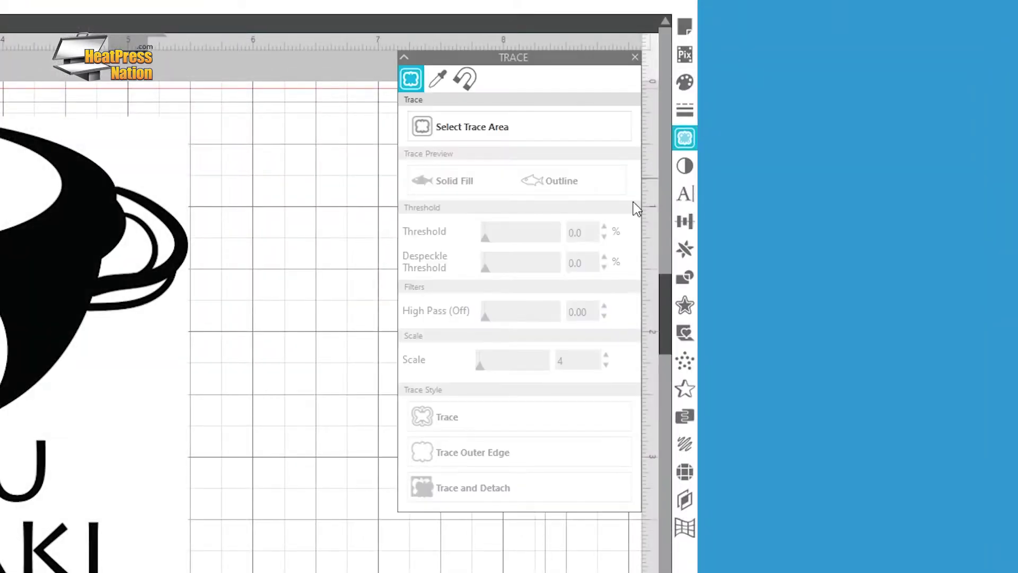
left_click(561, 130)
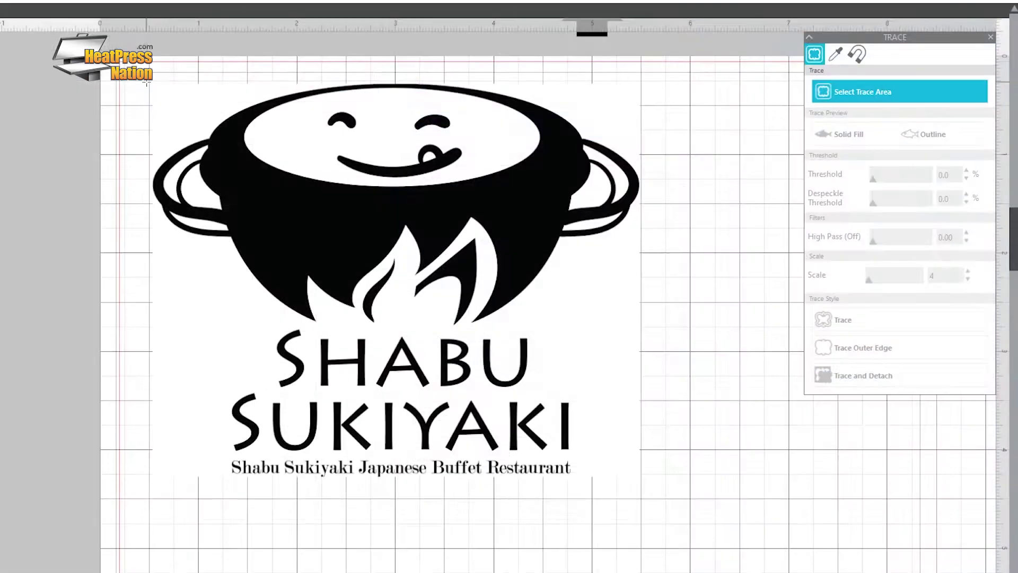
mouse_move(152, 93)
left_mouse_down()
mouse_move(450, 370)
mouse_move(578, 543)
mouse_move(656, 532)
mouse_move(647, 487)
left_mouse_up()
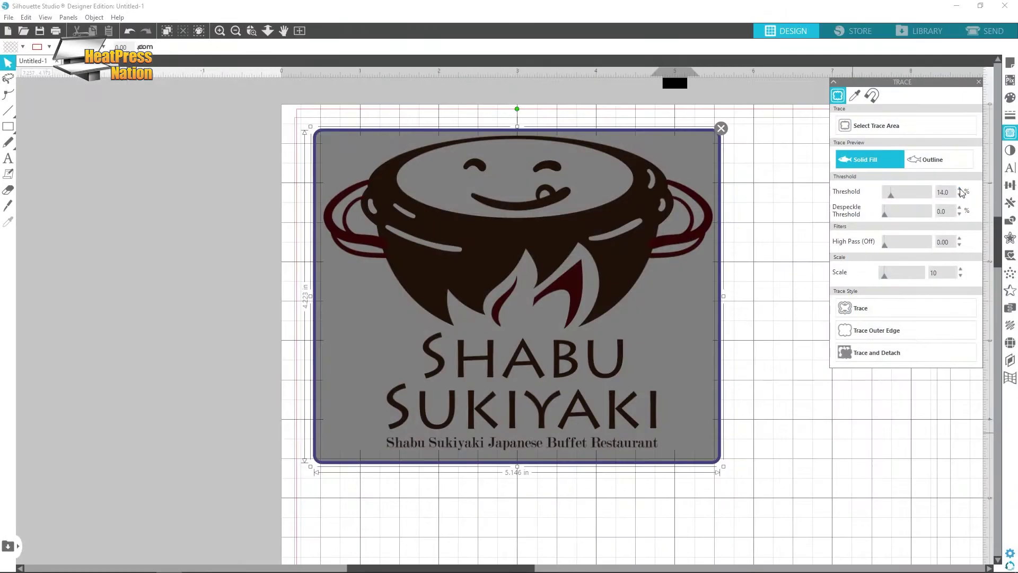
left_click(960, 190)
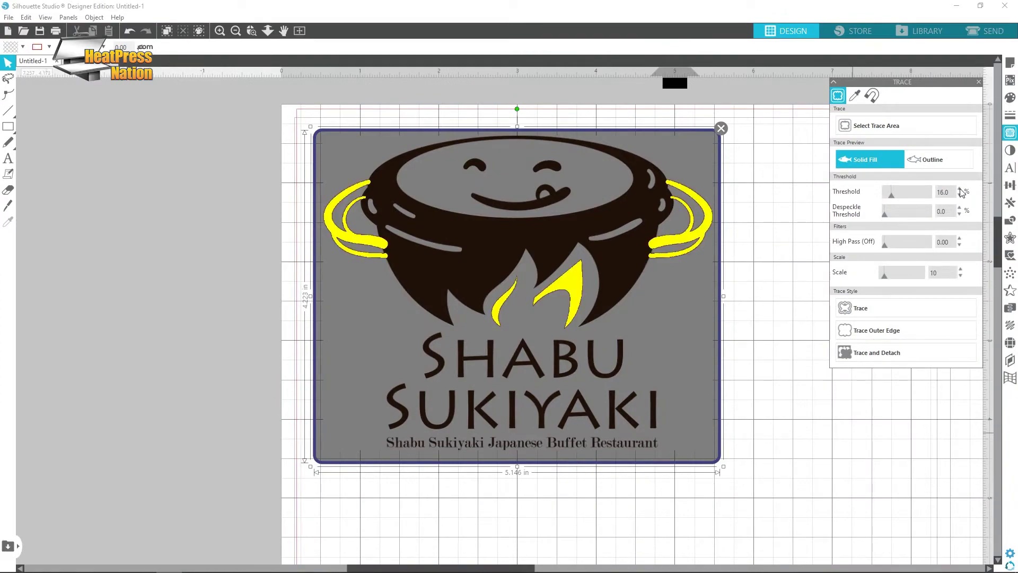
left_click(960, 190)
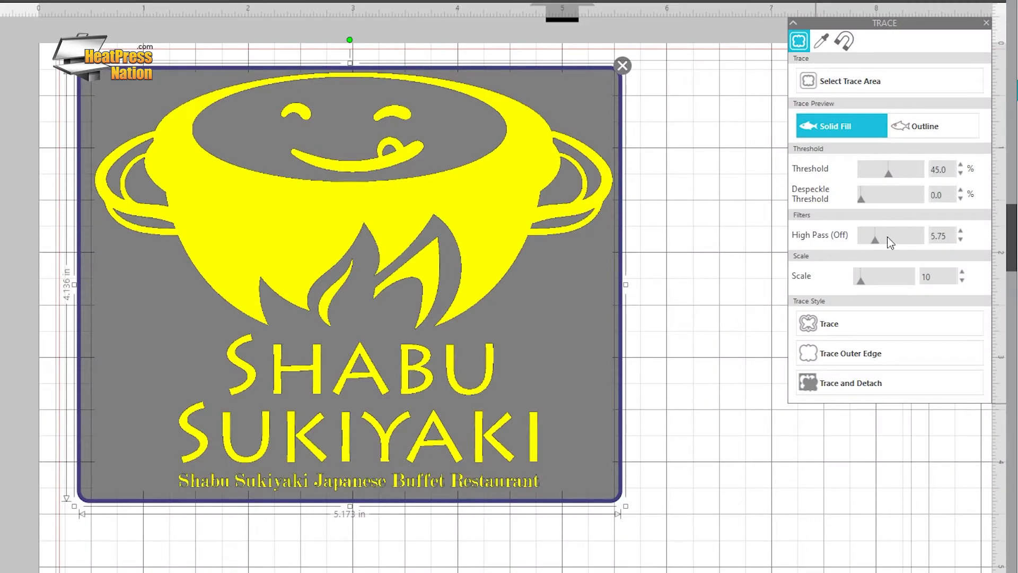
mouse_move(888, 238)
left_mouse_down()
mouse_move(911, 237)
mouse_move(898, 237)
left_mouse_up()
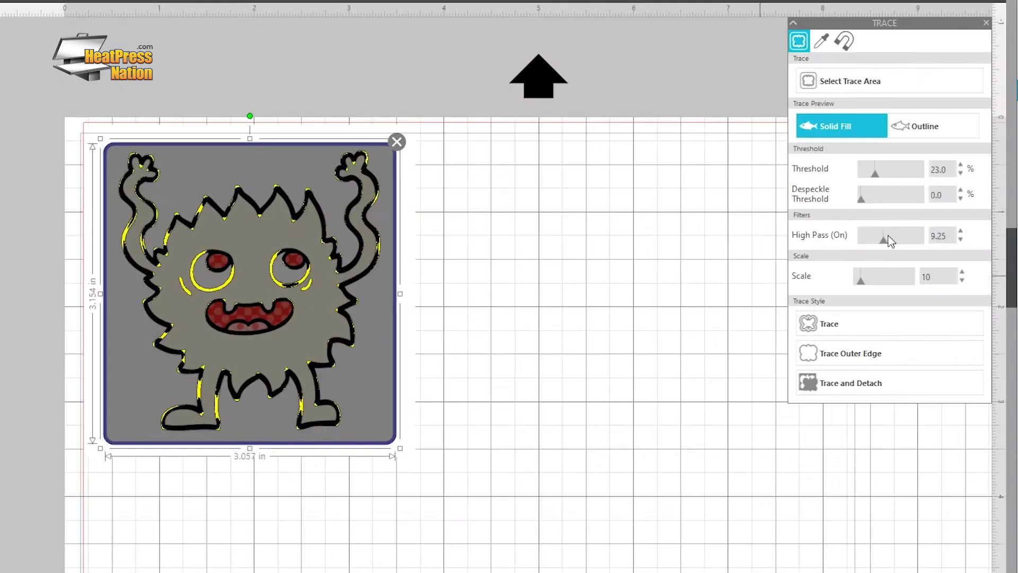
left_click_drag(890, 237, 898, 239)
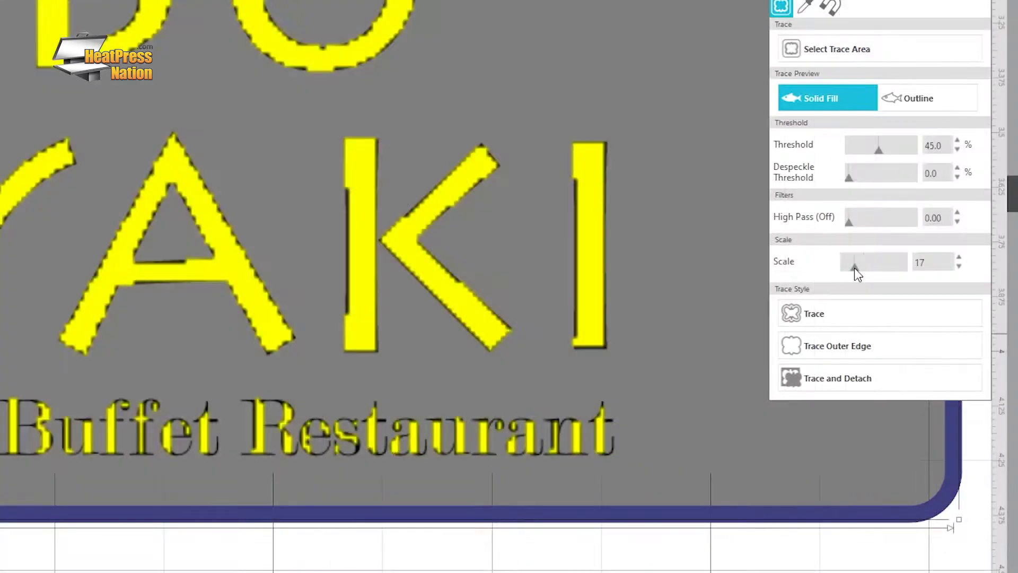
left_click_drag(854, 268, 849, 268)
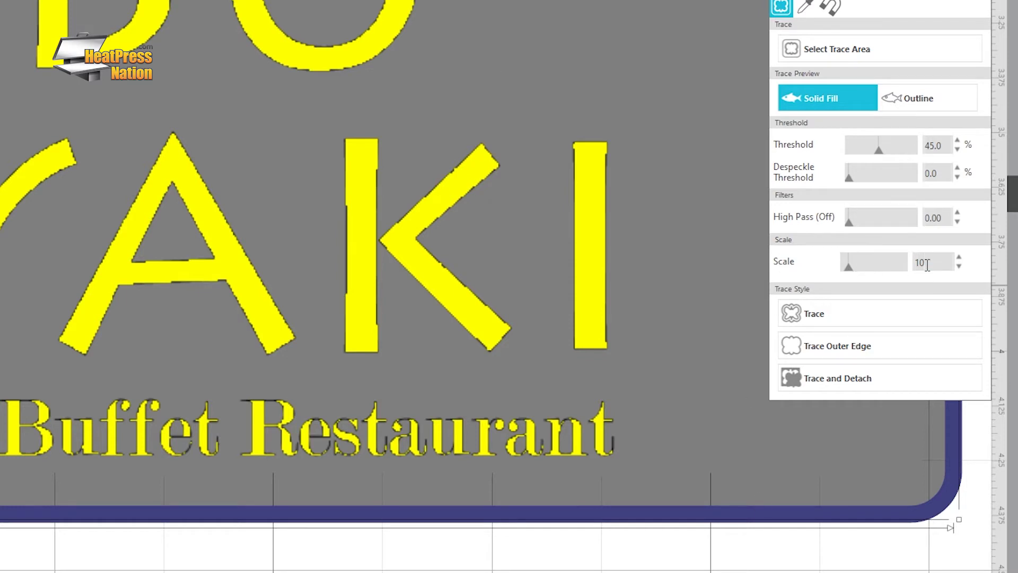
left_click(958, 267)
left_click(958, 266)
left_click(959, 266)
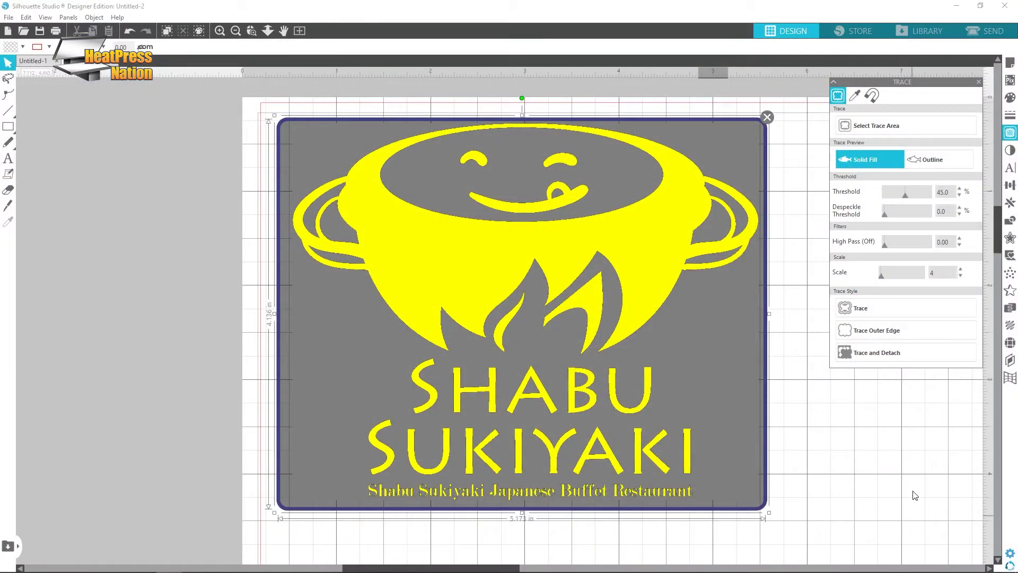
left_click(926, 311)
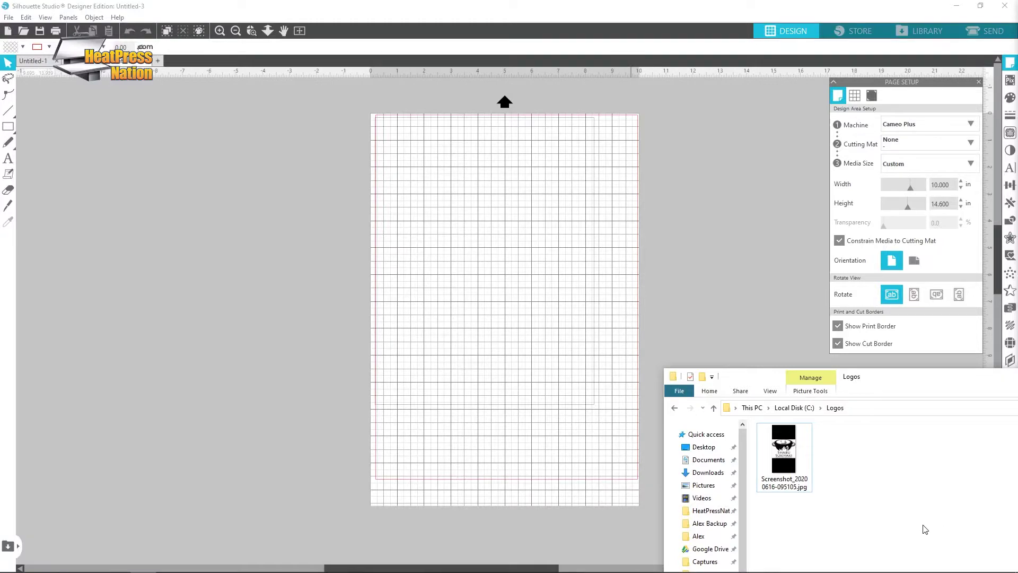
Place the logo screenshot on the design page and fit a trace area around the whole logo
left_click_drag(784, 450, 469, 233)
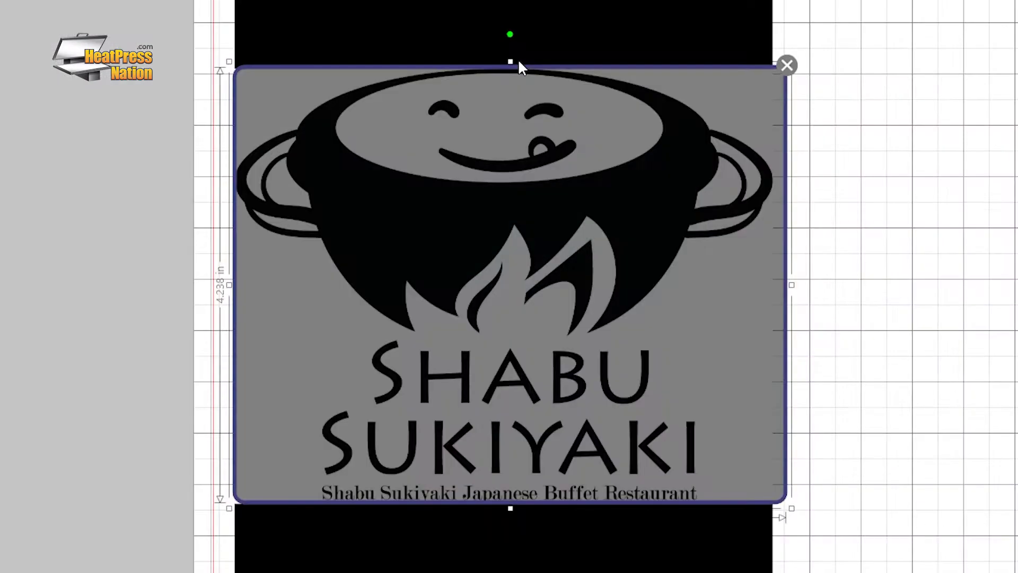
left_click_drag(520, 61, 520, 62)
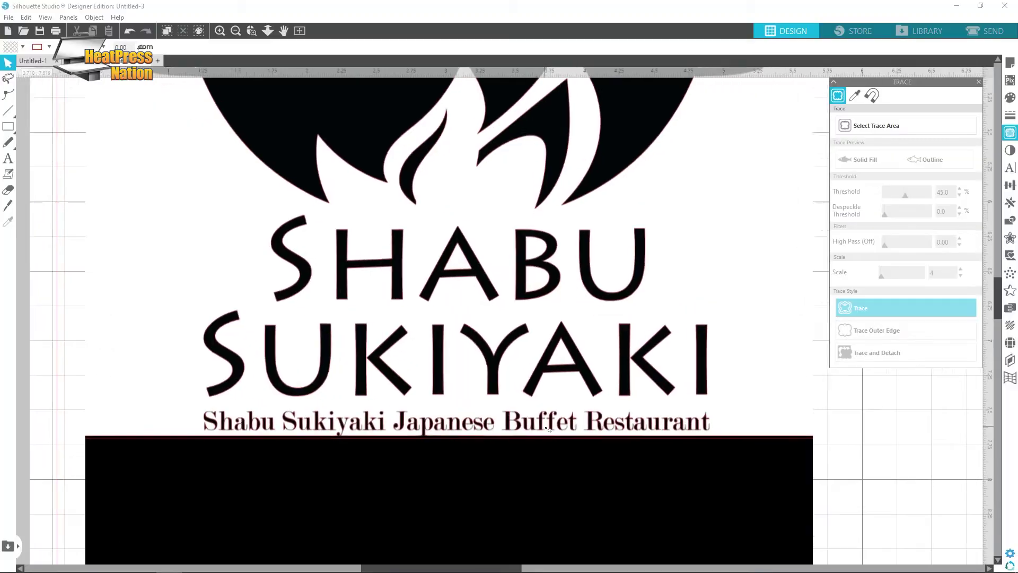
Enter Point Editing on the traced logo and make the first bowl-rim segment flat
scroll(550, 431, "up", 1)
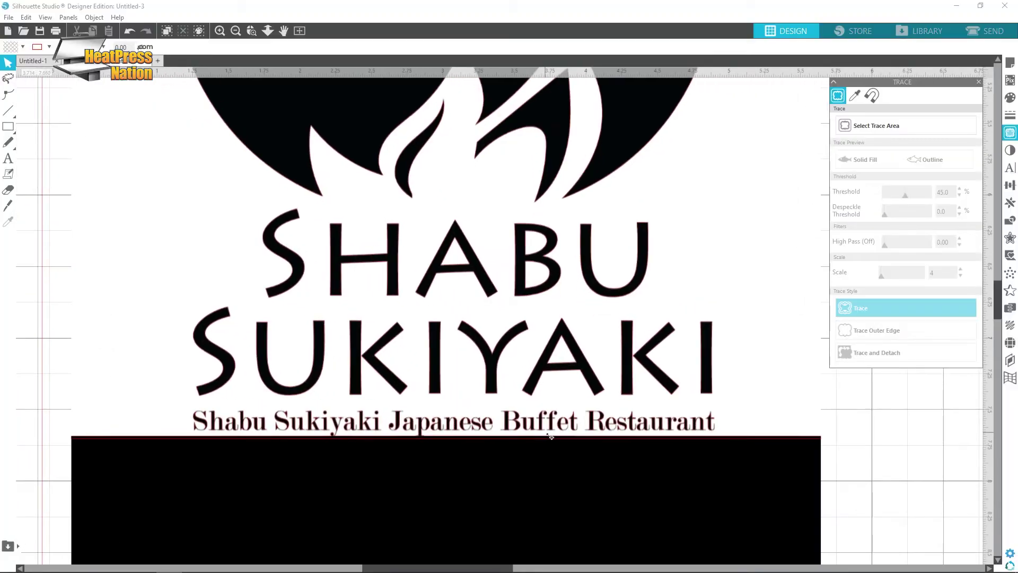
double_click(609, 464)
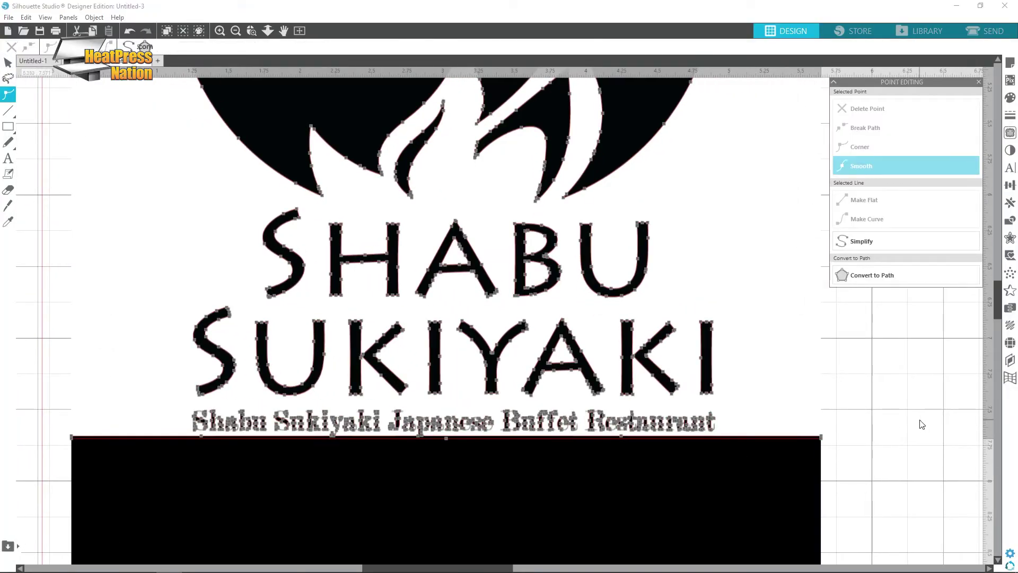
scroll(910, 421, "up", 3)
scroll(469, 191, "up", 2)
left_click(469, 191)
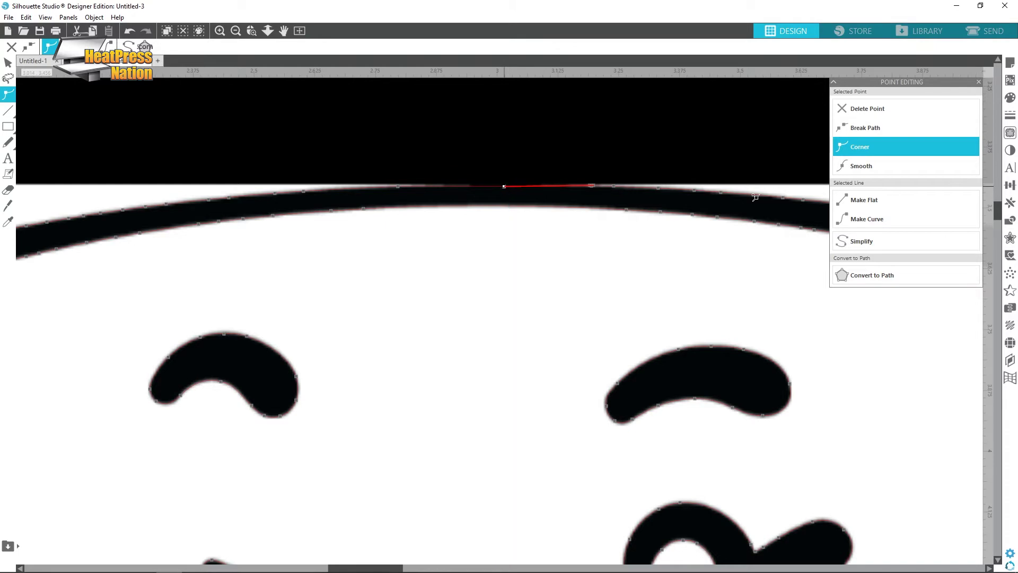
left_click(855, 204)
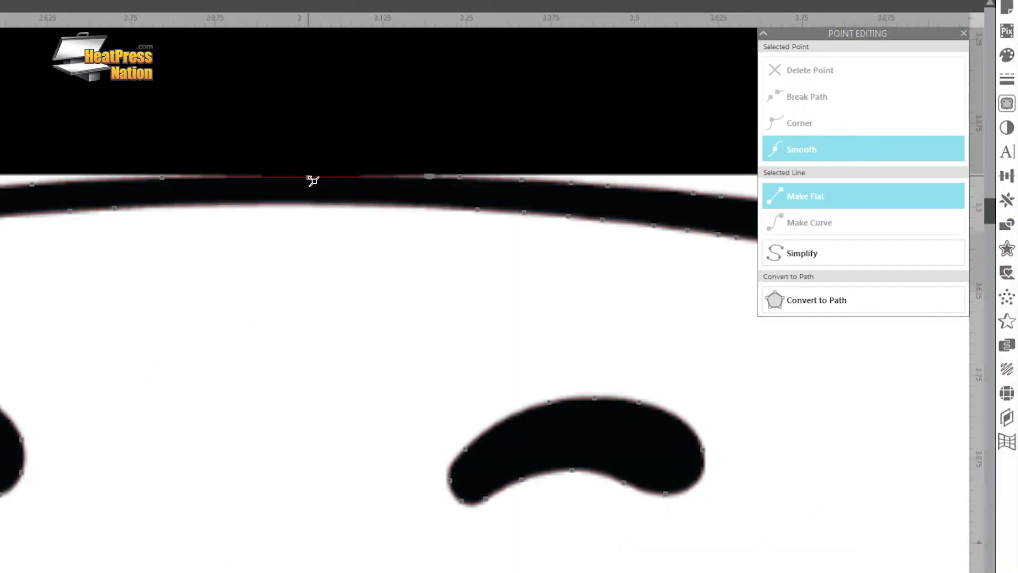
Make another rim point smooth and turn its segment back into a curve, then deselect
left_click(309, 178)
left_click(820, 157)
left_click(822, 222)
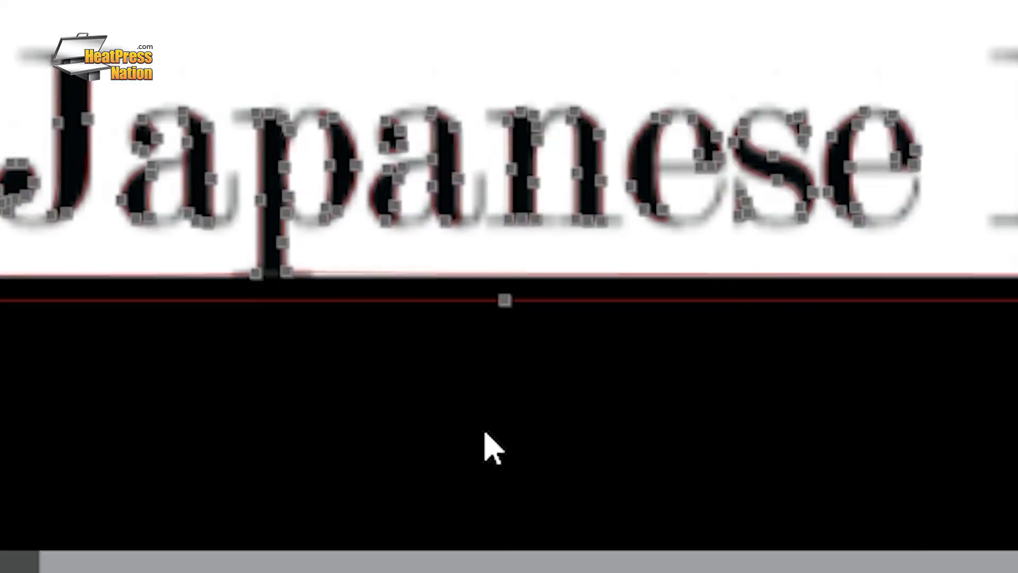
left_click(506, 302)
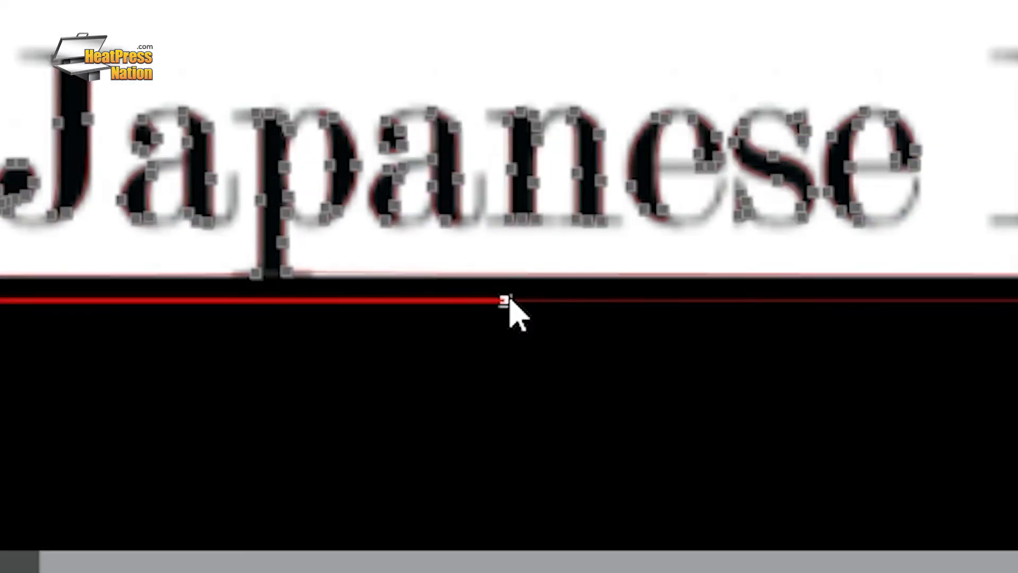
left_click(509, 310)
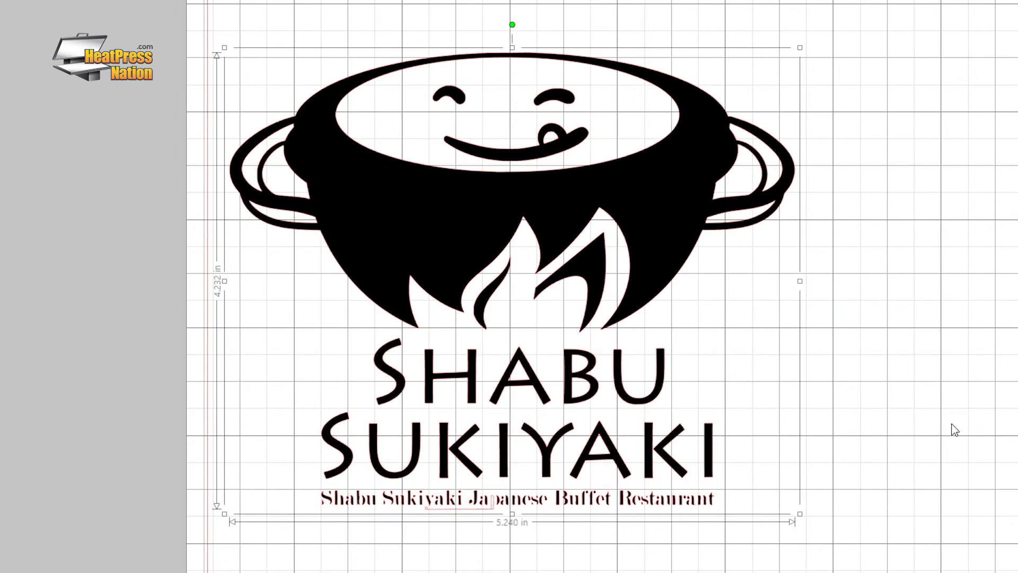
scroll(618, 511, "up", 5)
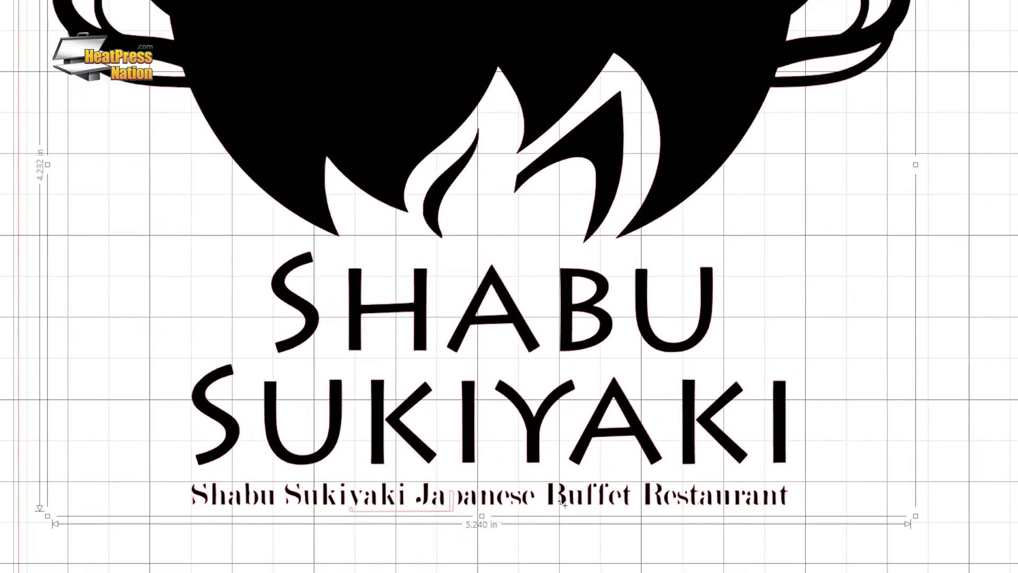
scroll(561, 503, "up", 1)
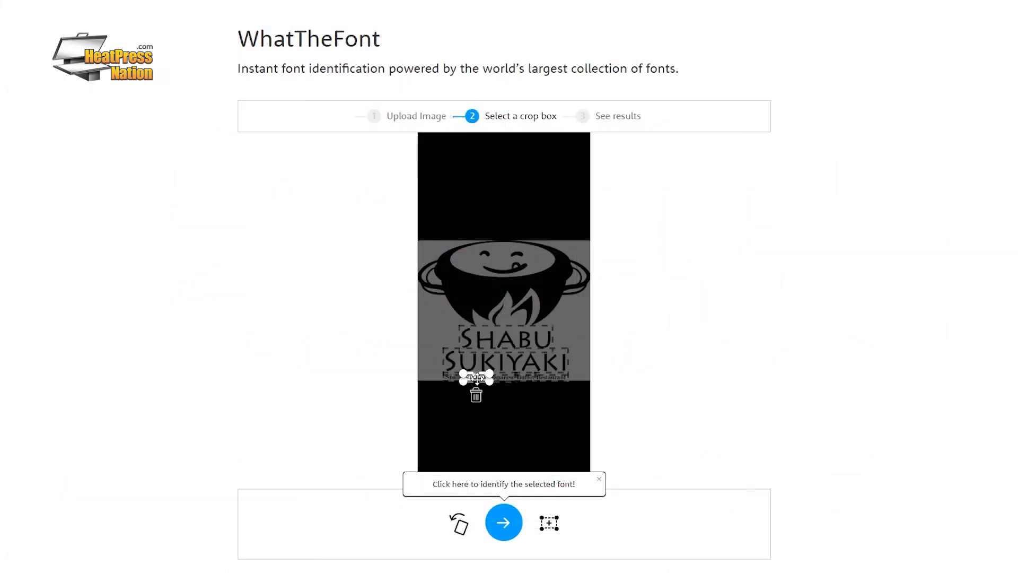
Identify the cropped tagline in WhatTheFont and get the top match, Modern Twenty by Monotype
left_click(507, 515)
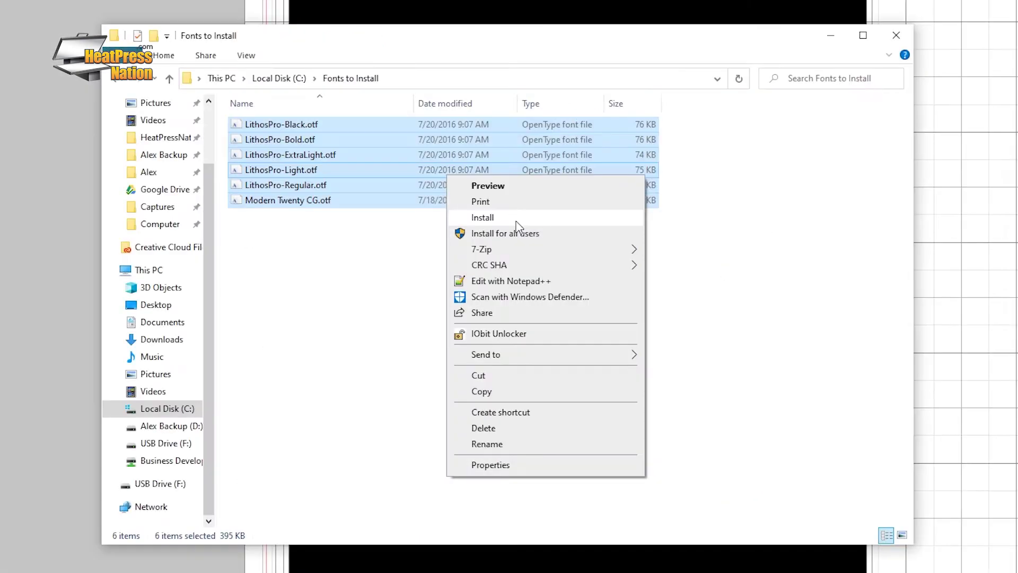
left_click(516, 218)
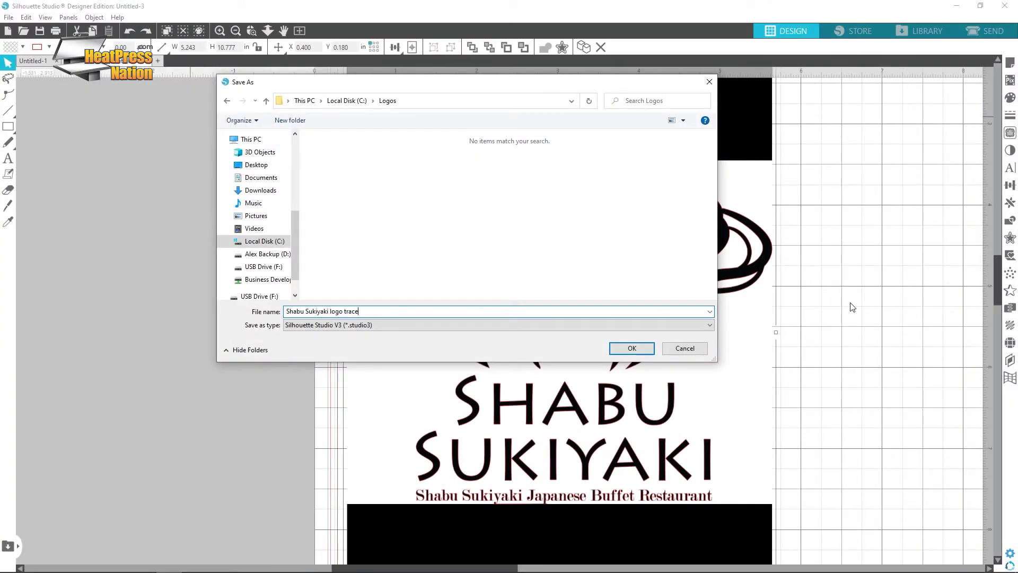
Save as 'Shabu Sukiyaki logo trace', set the text to Modern Twenty CG, and send to cut
key("Return")
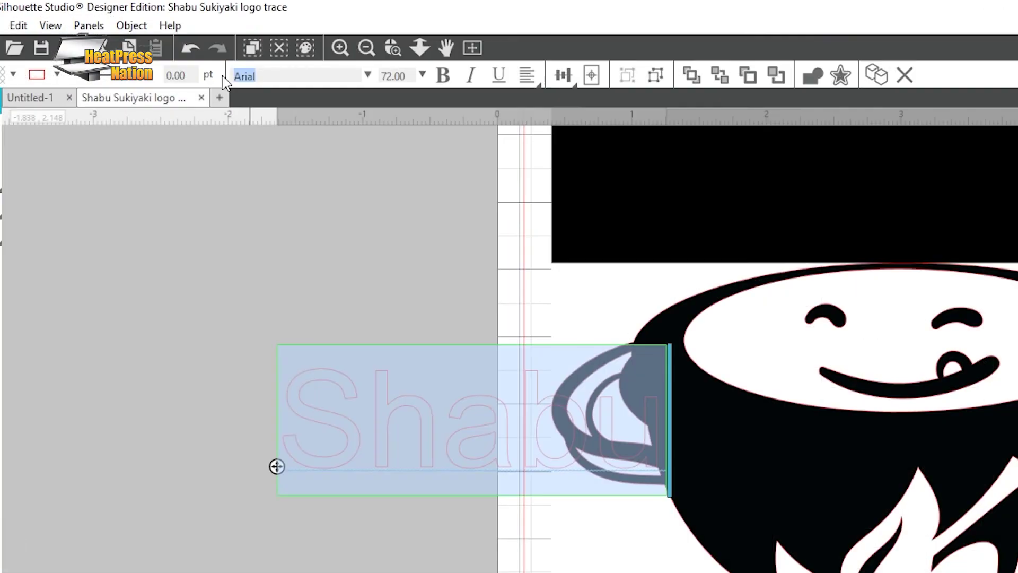
type("Modern Twenty CG")
key("Return")
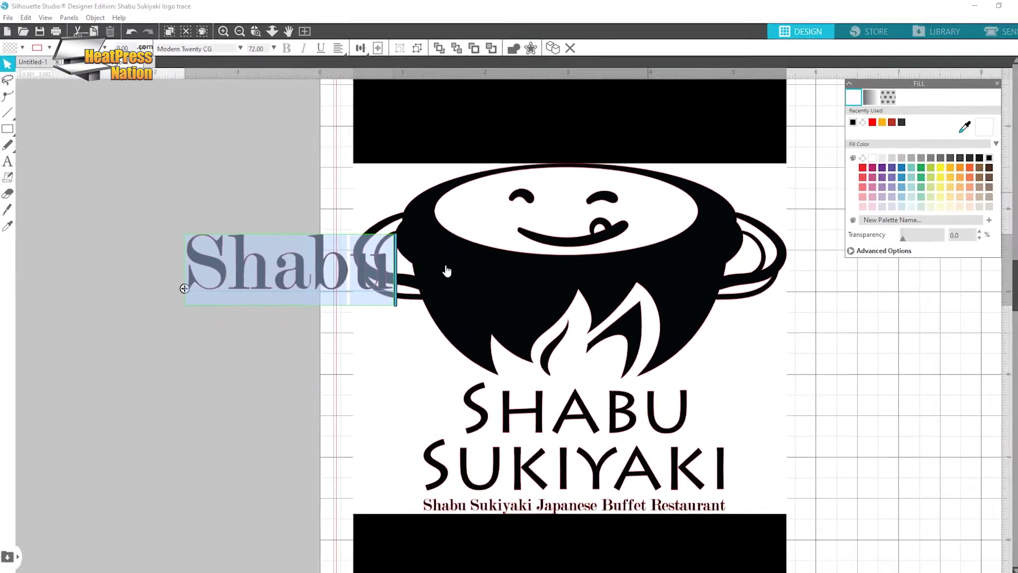
left_click_drag(175, 339, 410, 501)
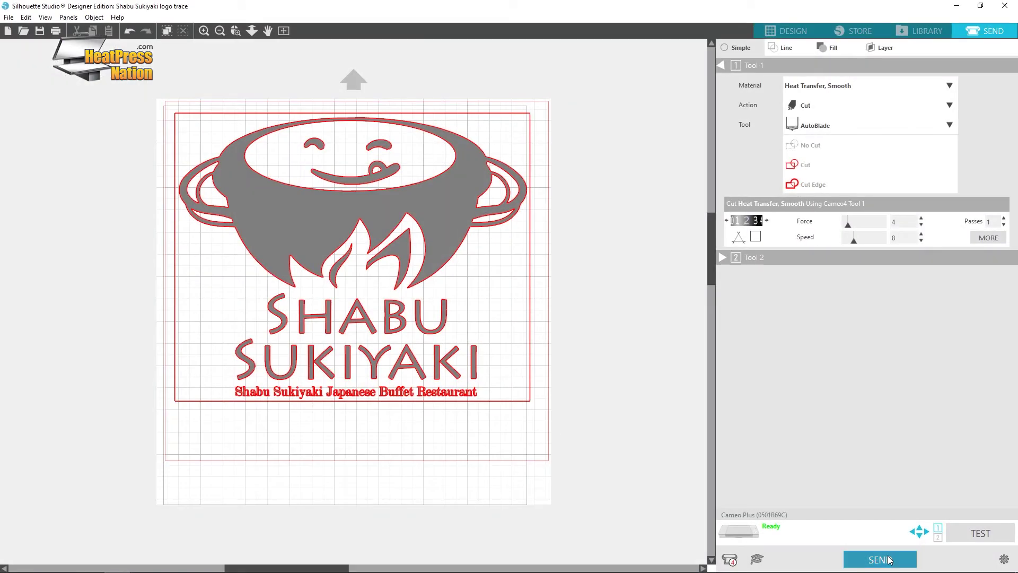
left_click(881, 559)
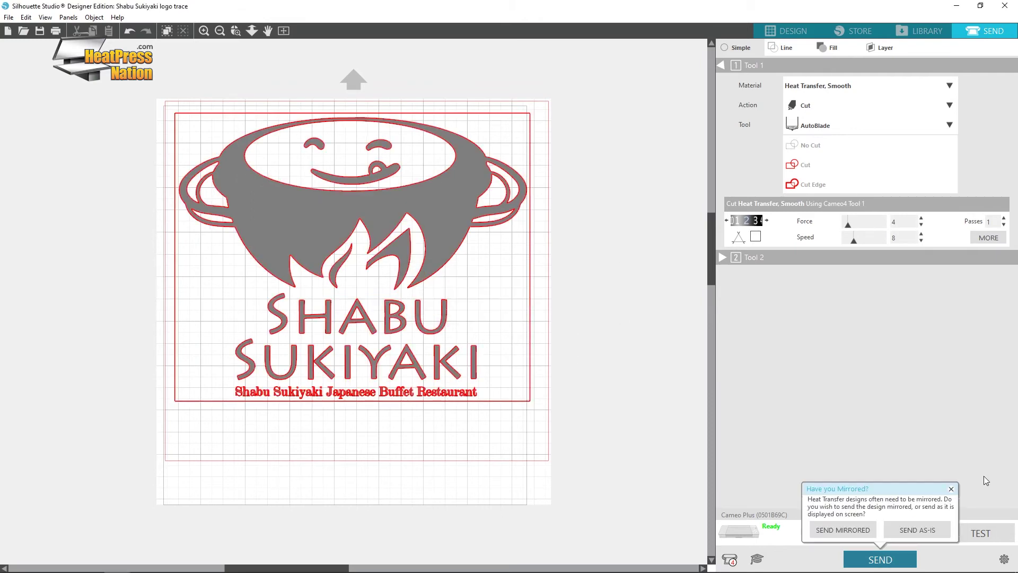